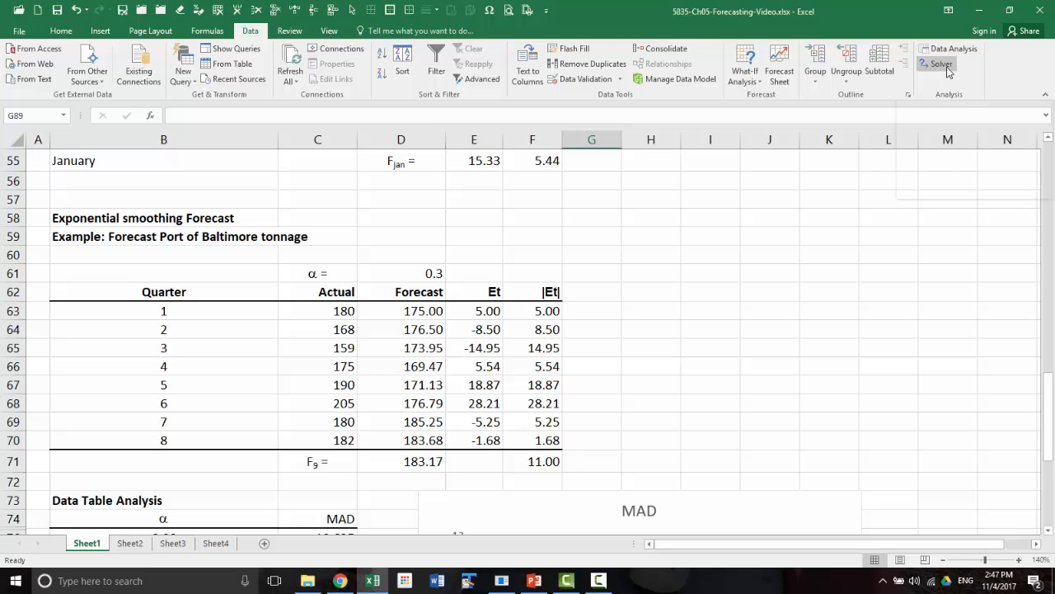
# Check in the Excel add-ins list whether the Solver Add-in is enabled, leaving the selection as it is
pyautogui.click(18, 30)
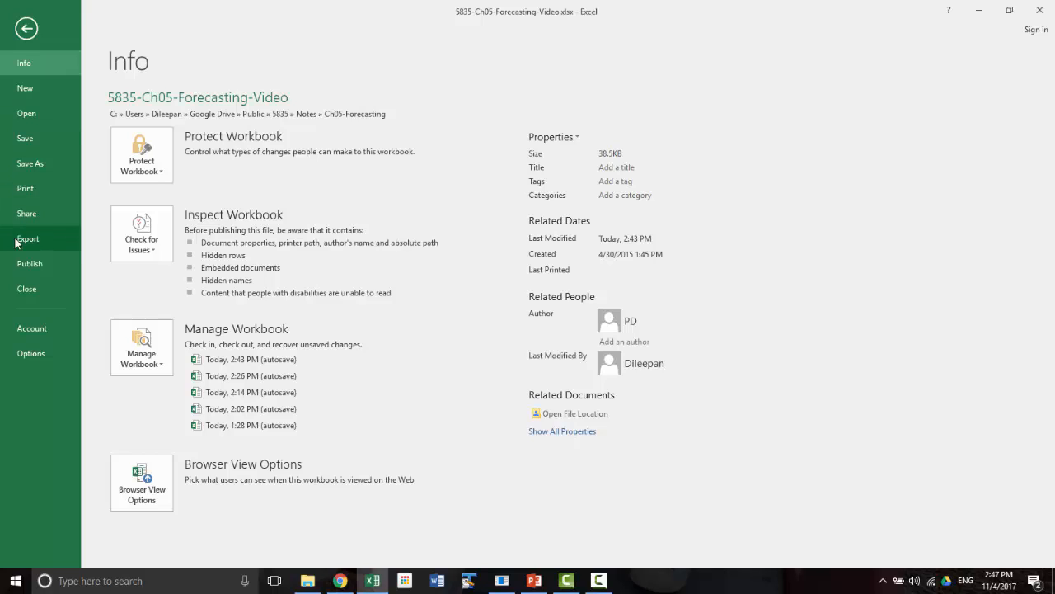
pyautogui.click(40, 356)
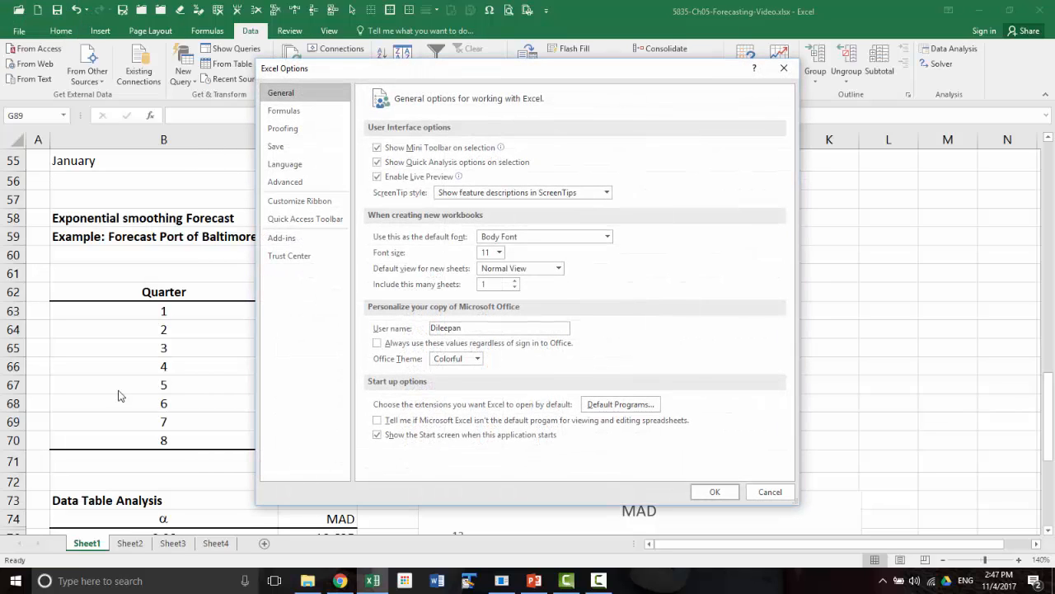
pyautogui.click(281, 237)
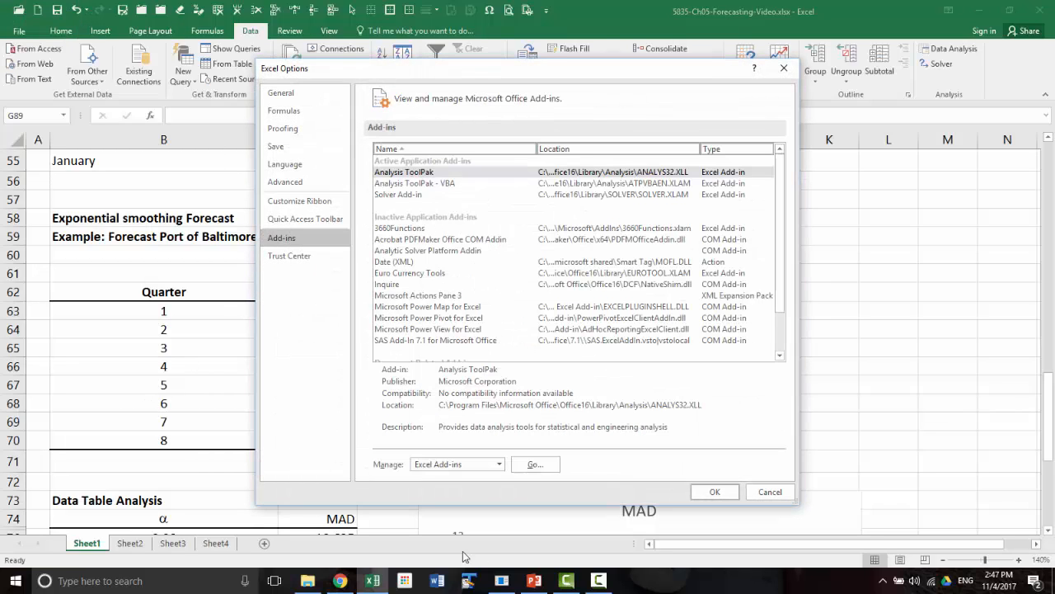
pyautogui.click(534, 466)
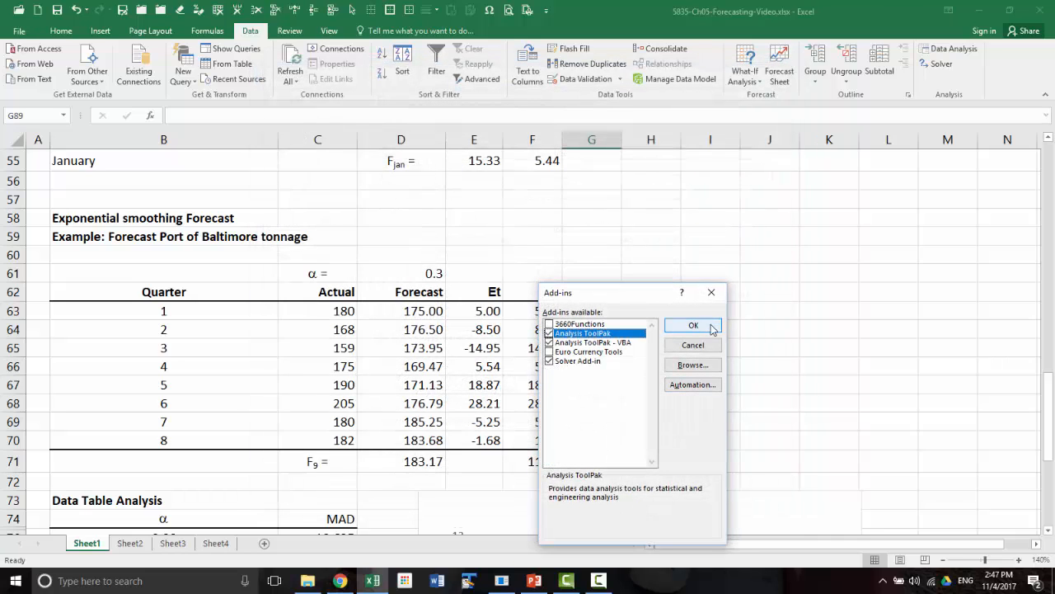
pyautogui.click(695, 346)
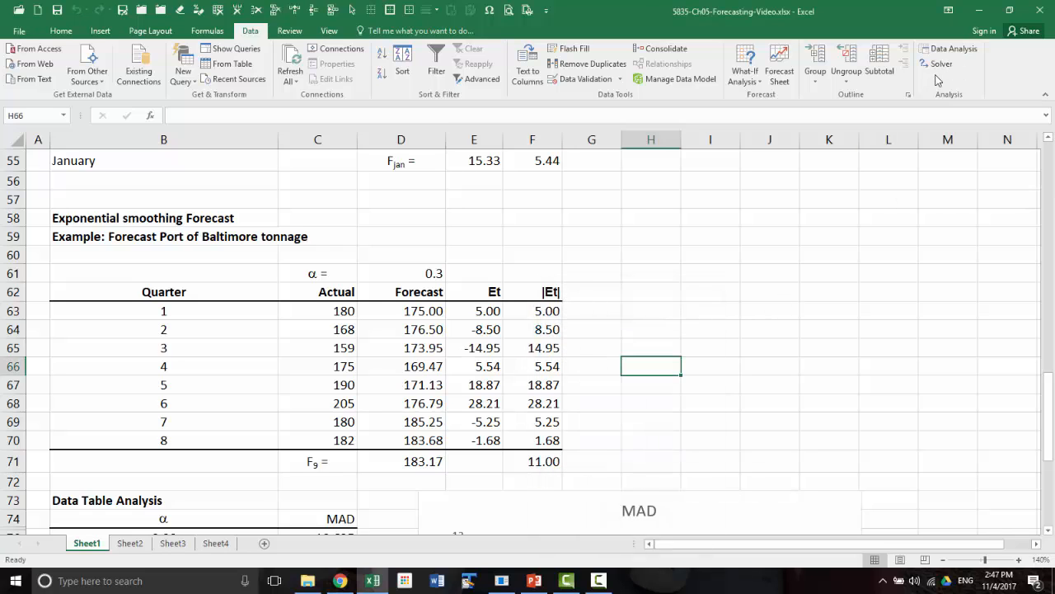
# Set up Solver to minimize the mean absolute error in F71 by changing the alpha value in D61
pyautogui.click(939, 66)
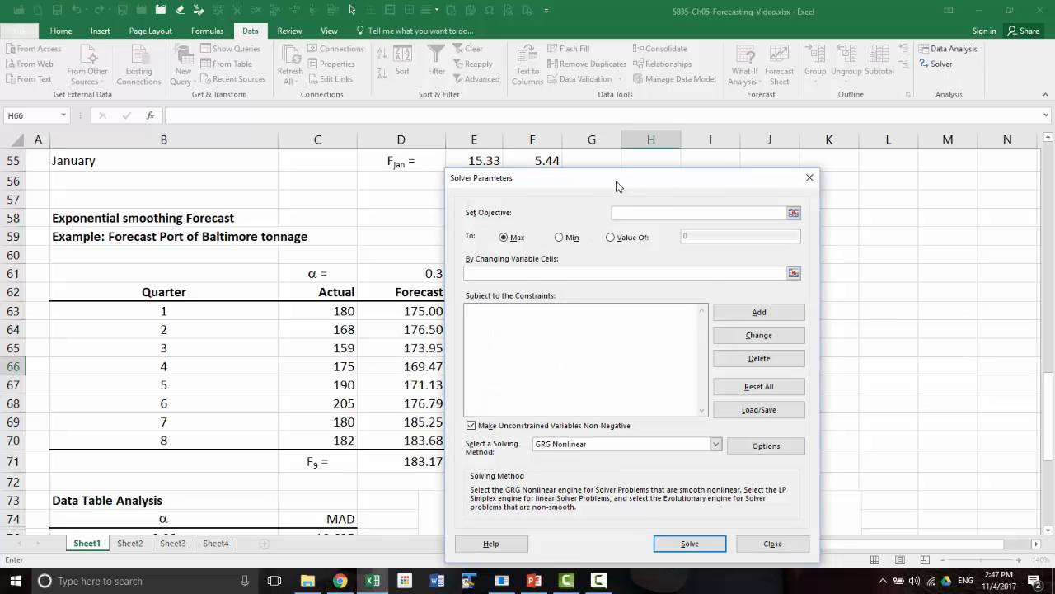
pyautogui.moveTo(619, 186); pyautogui.dragTo(790, 173)
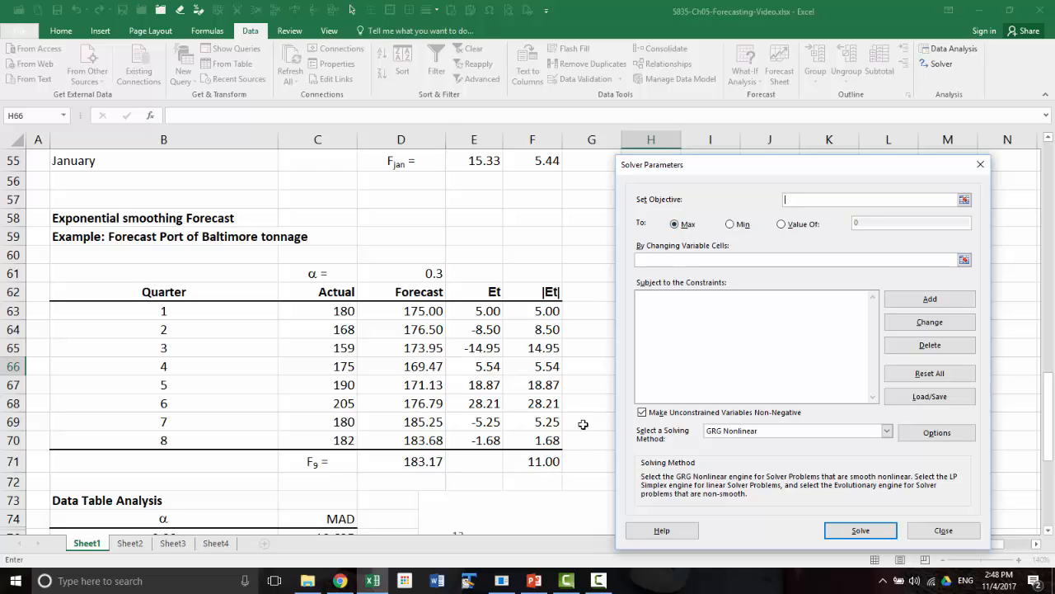
pyautogui.click(547, 461)
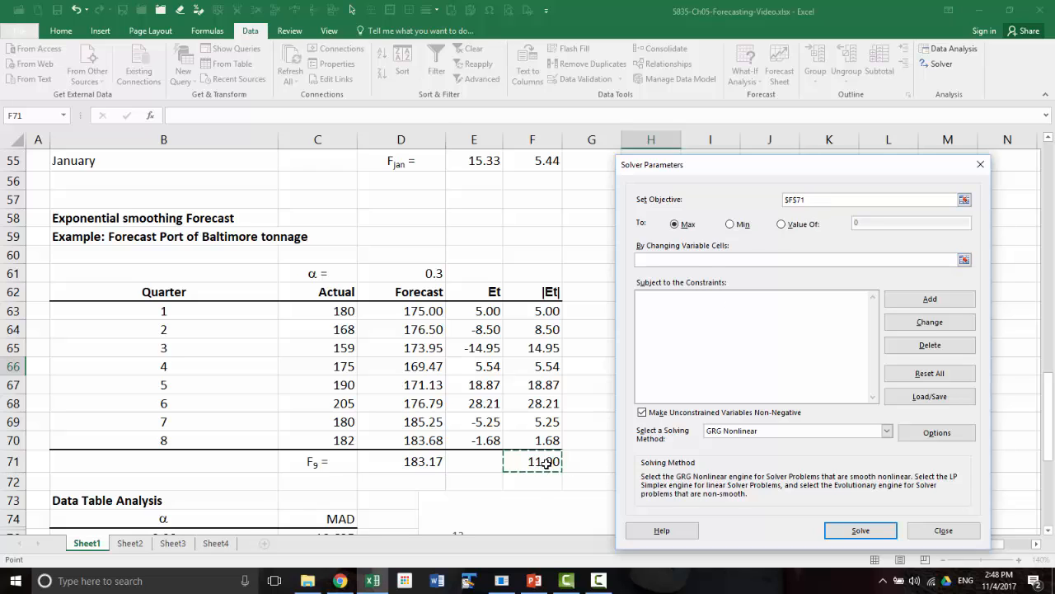
pyautogui.click(732, 225)
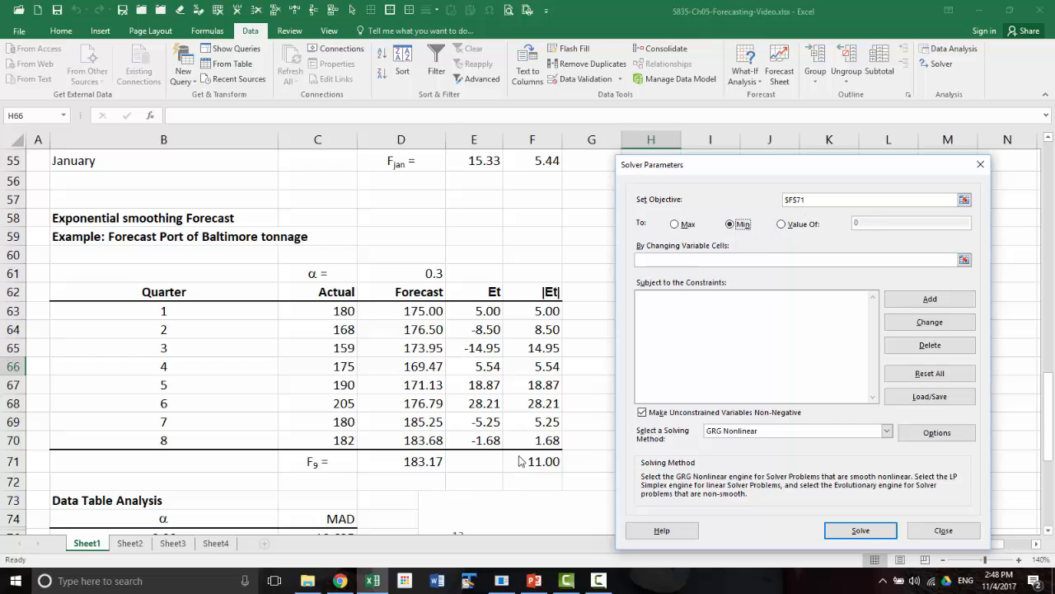
pyautogui.click(651, 259)
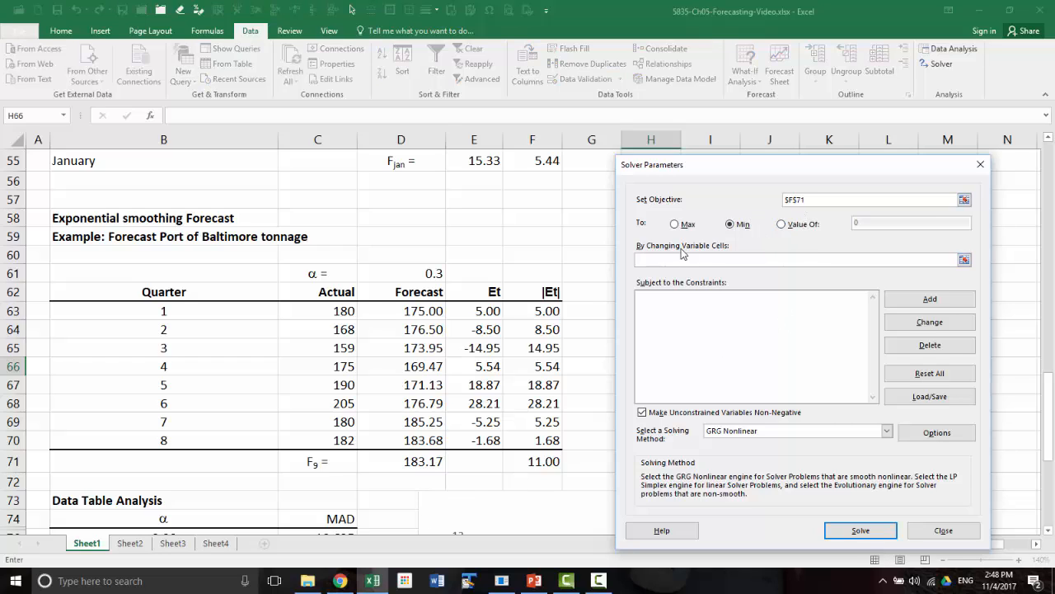
pyautogui.click(405, 271)
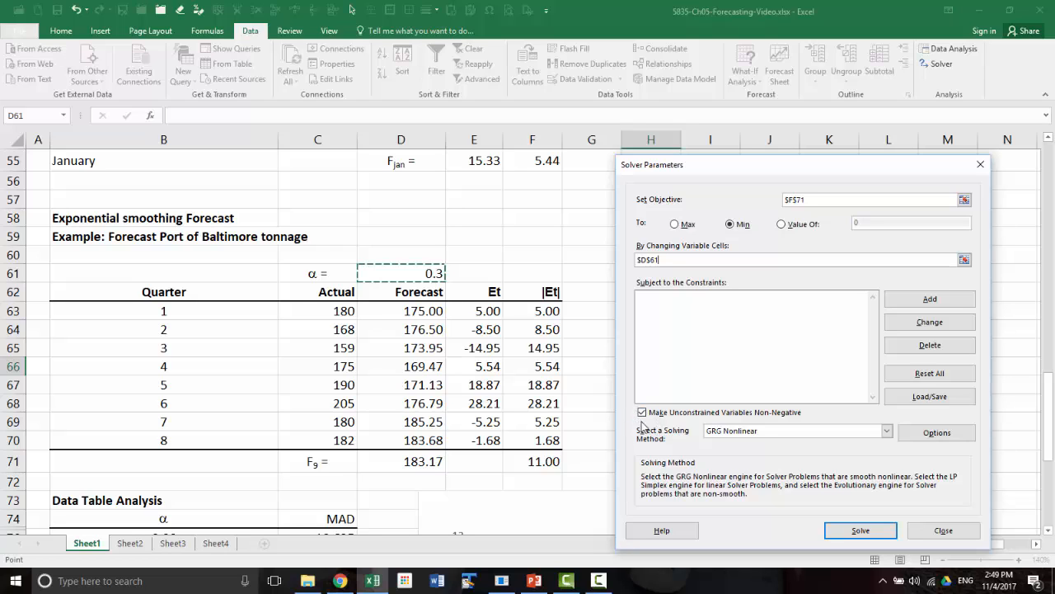
# Add a Solver constraint that limits alpha in D61 to <= 1
pyautogui.click(929, 299)
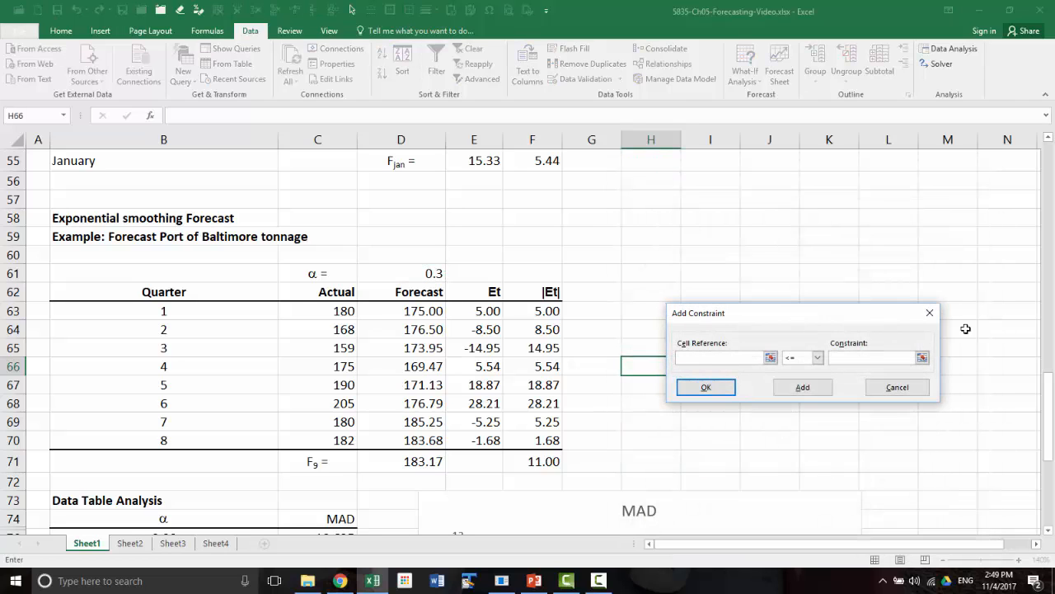
pyautogui.click(426, 272)
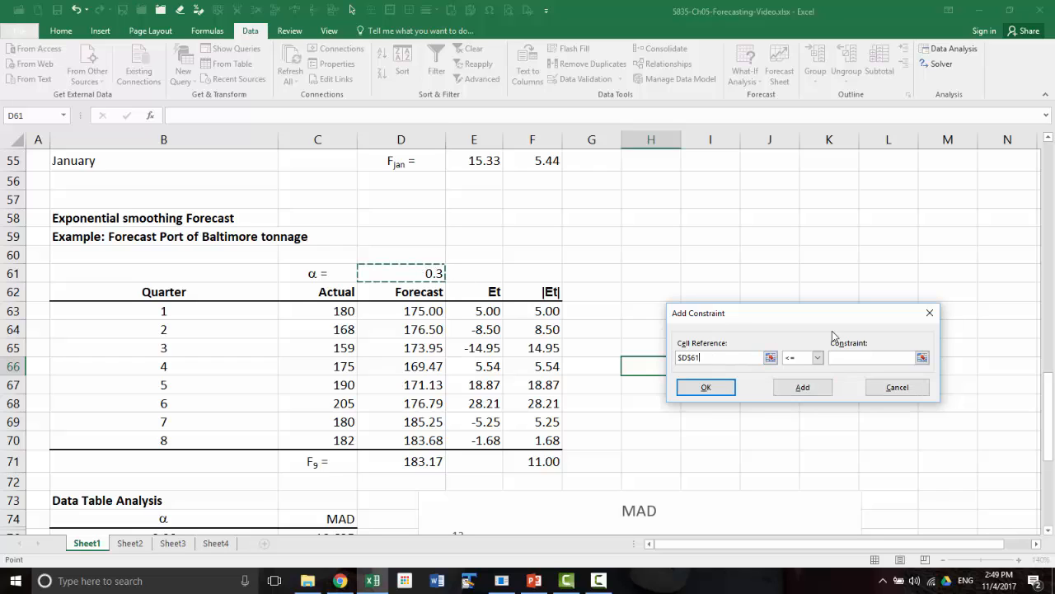
pyautogui.click(817, 357)
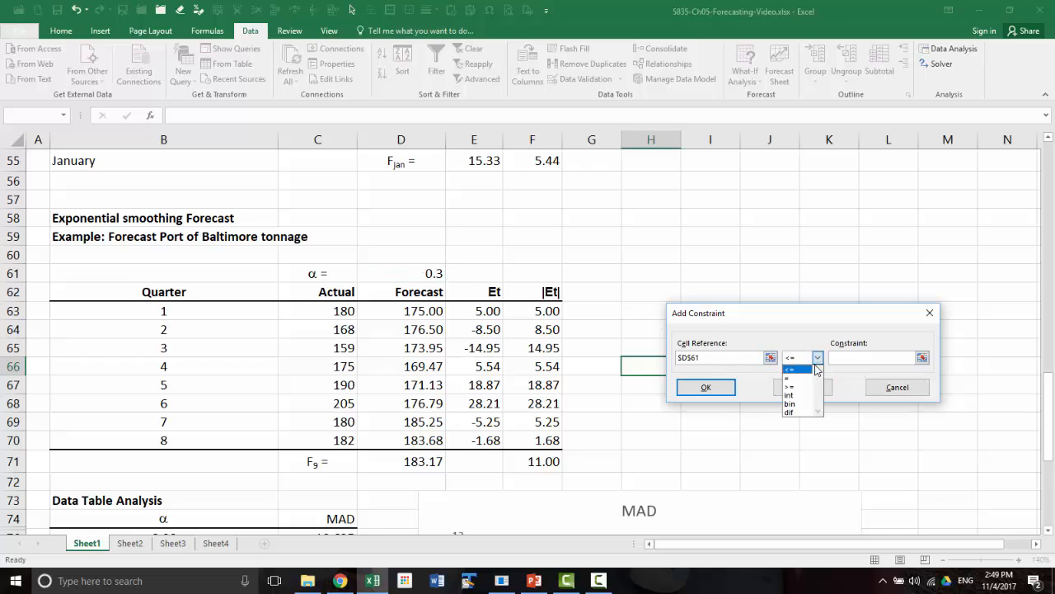
pyautogui.click(798, 370)
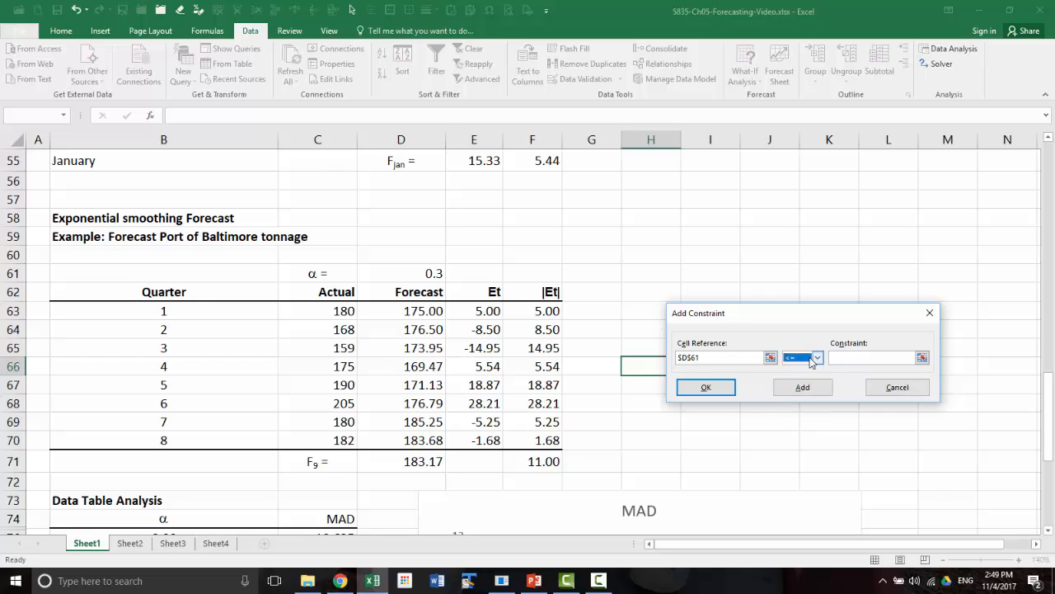
pyautogui.click(855, 359)
pyautogui.click(706, 389)
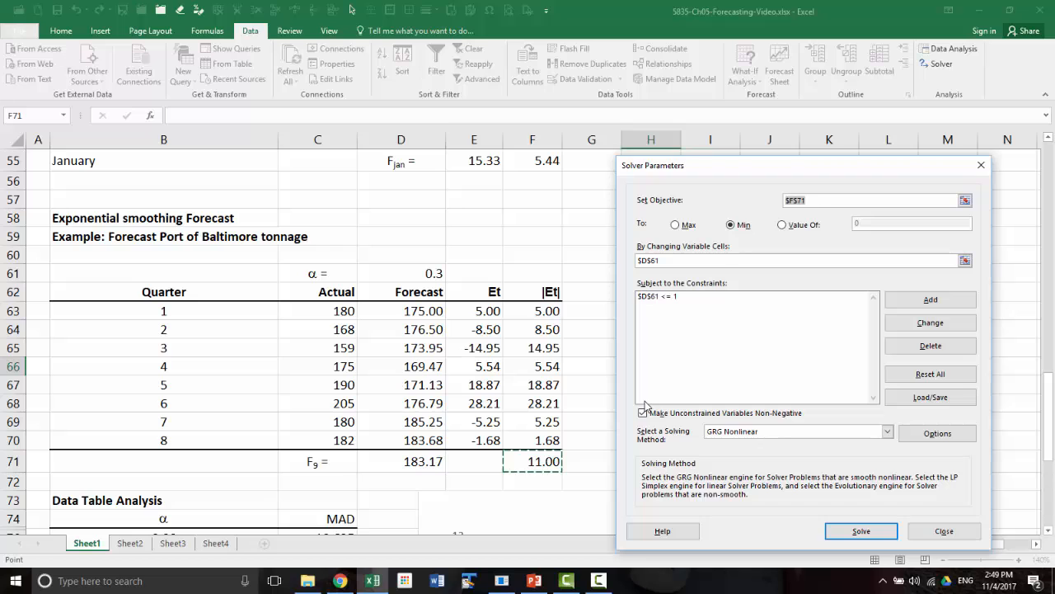
# Look at the Solver options without changing them, and try the Simplex LP solving method before returning to GRG Nonlinear
pyautogui.click(950, 438)
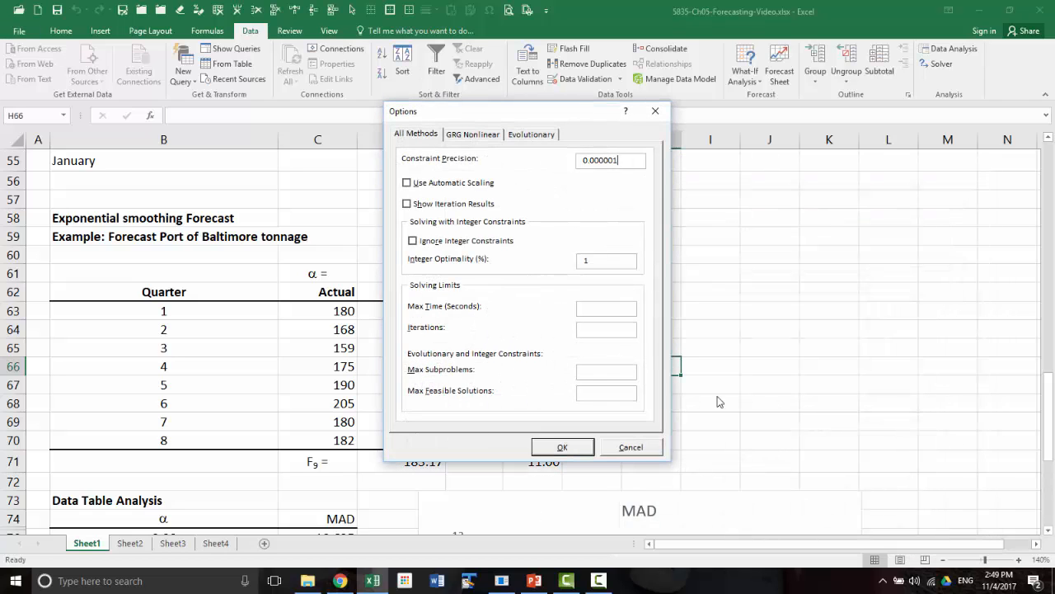
pyautogui.click(632, 447)
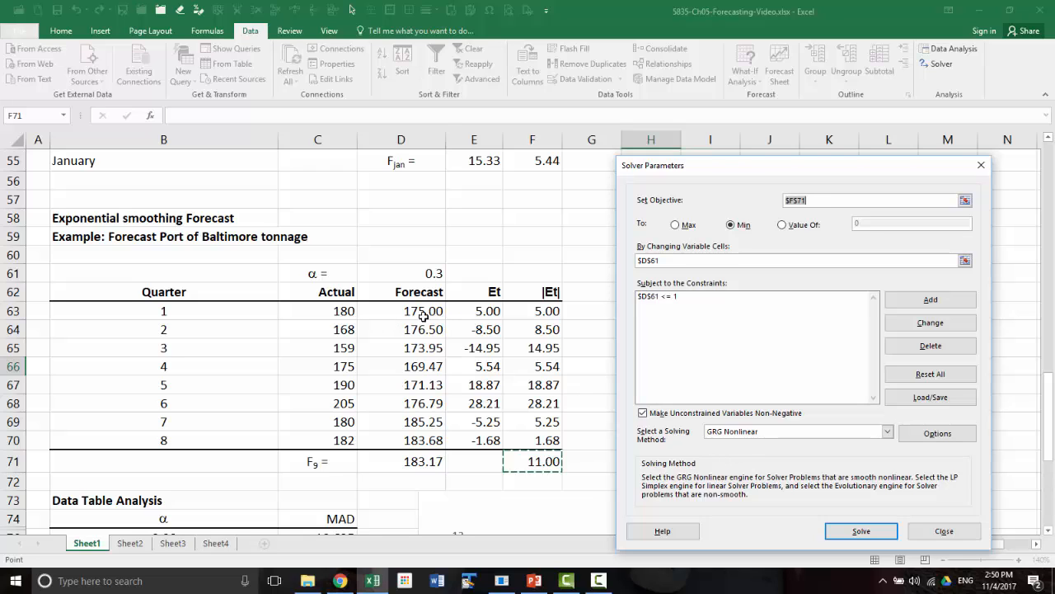
pyautogui.click(888, 433)
pyautogui.click(771, 450)
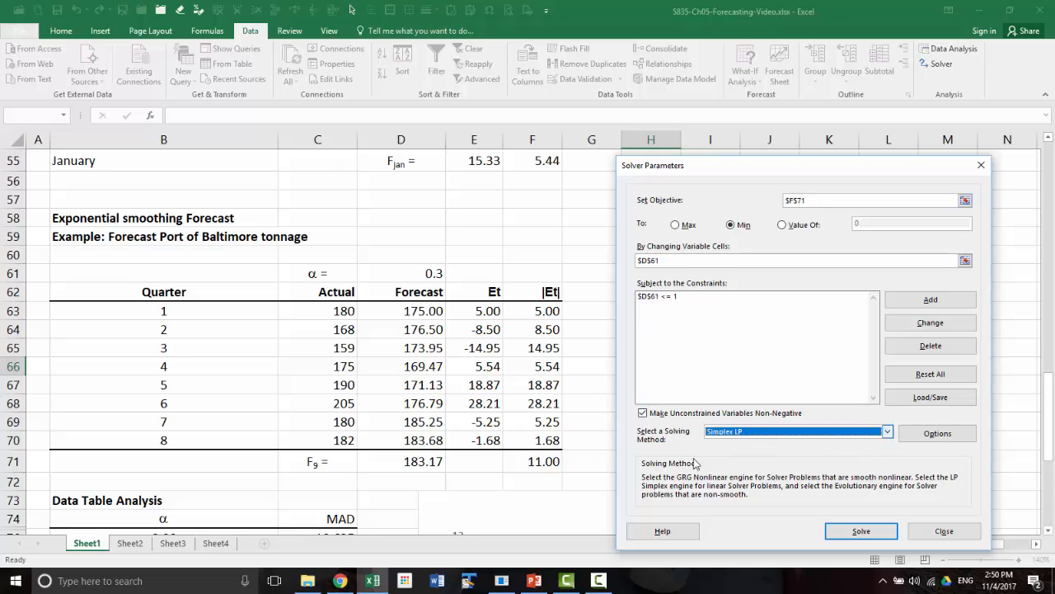
pyautogui.click(887, 433)
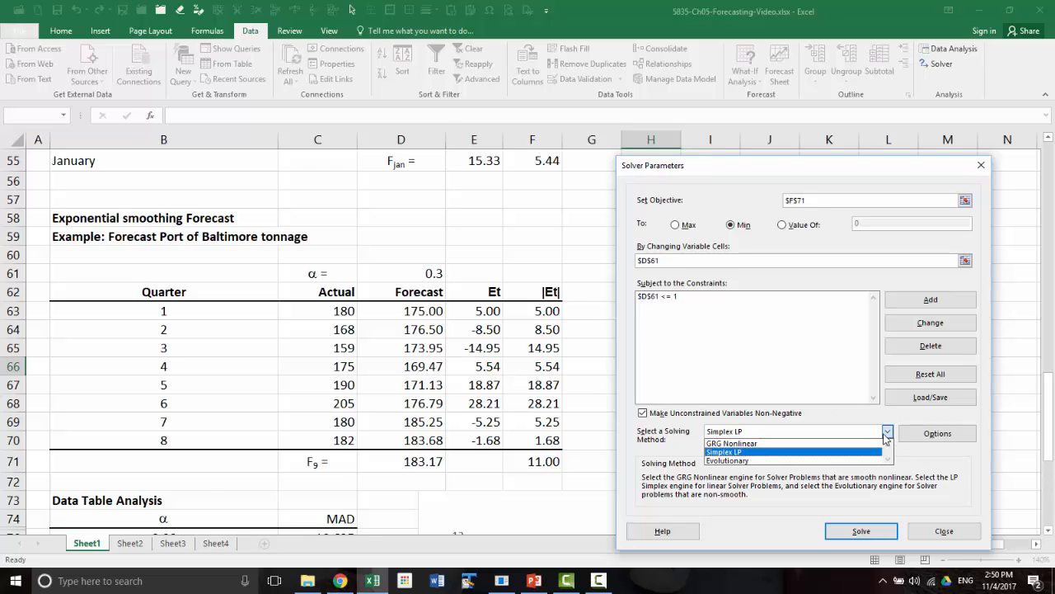
pyautogui.click(871, 442)
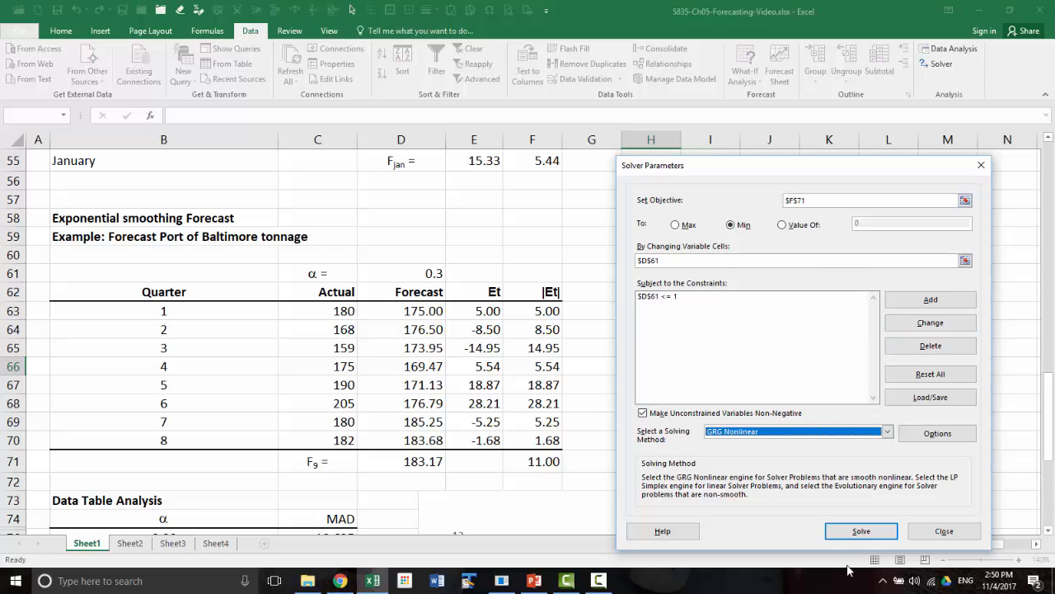
# Solve the model, keep the Solver solution, and check the resulting alpha in D61 and the average error in F71
pyautogui.click(871, 534)
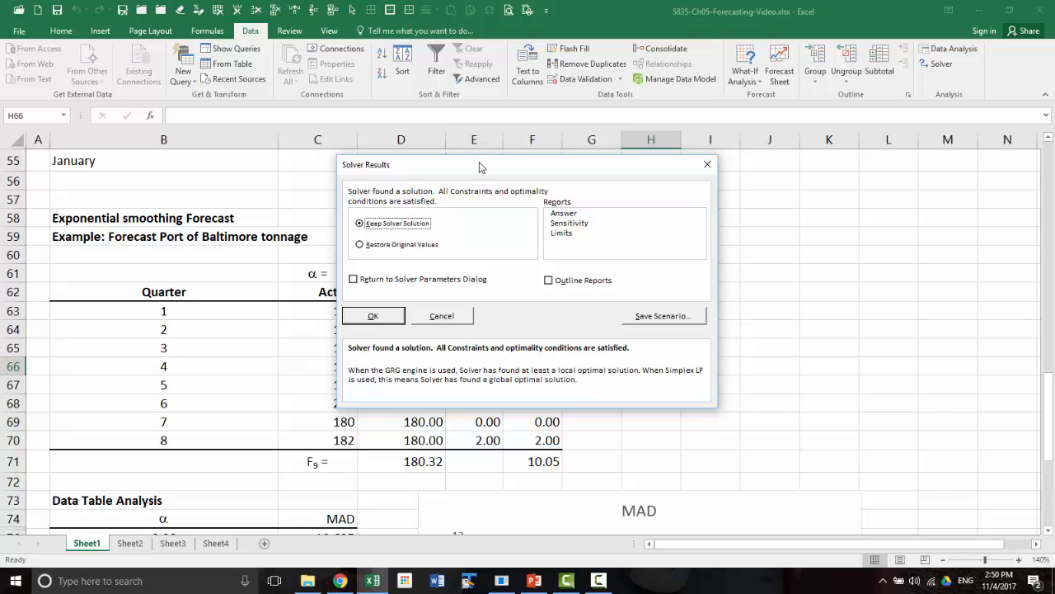
pyautogui.moveTo(481, 168); pyautogui.dragTo(691, 258)
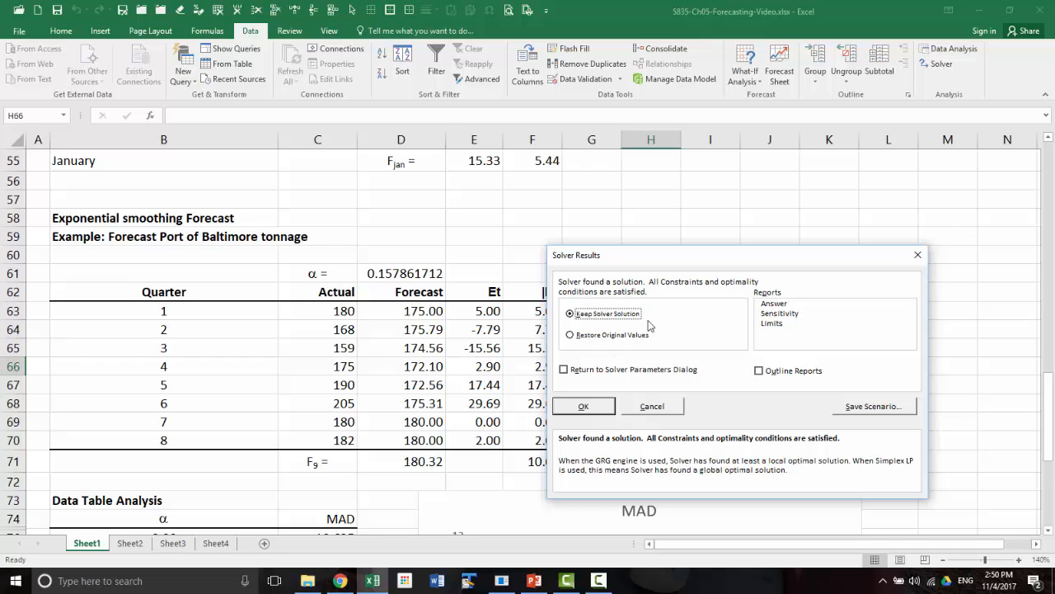
pyautogui.click(583, 406)
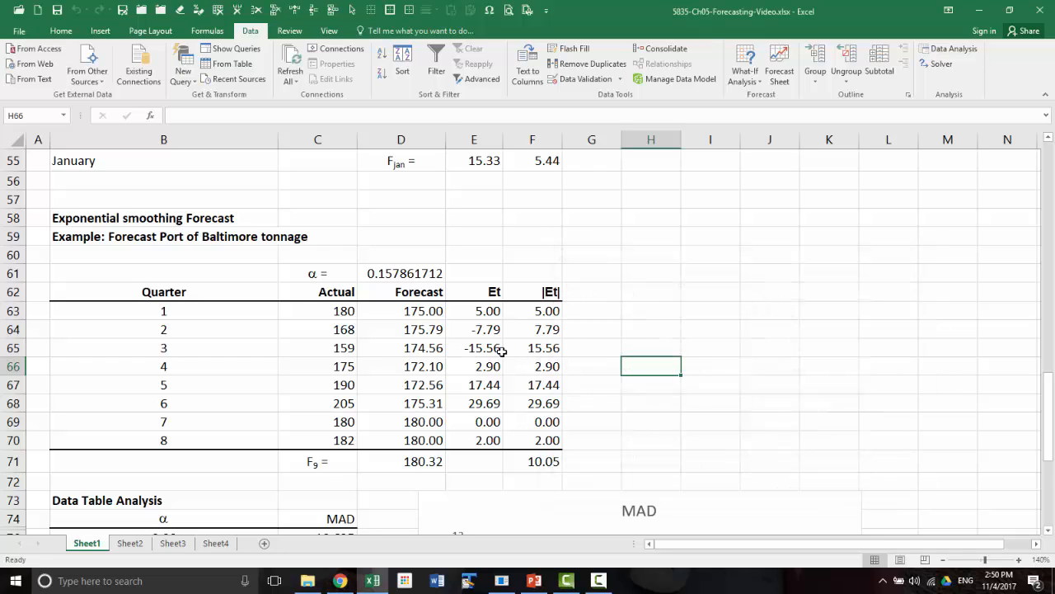
pyautogui.click(388, 277)
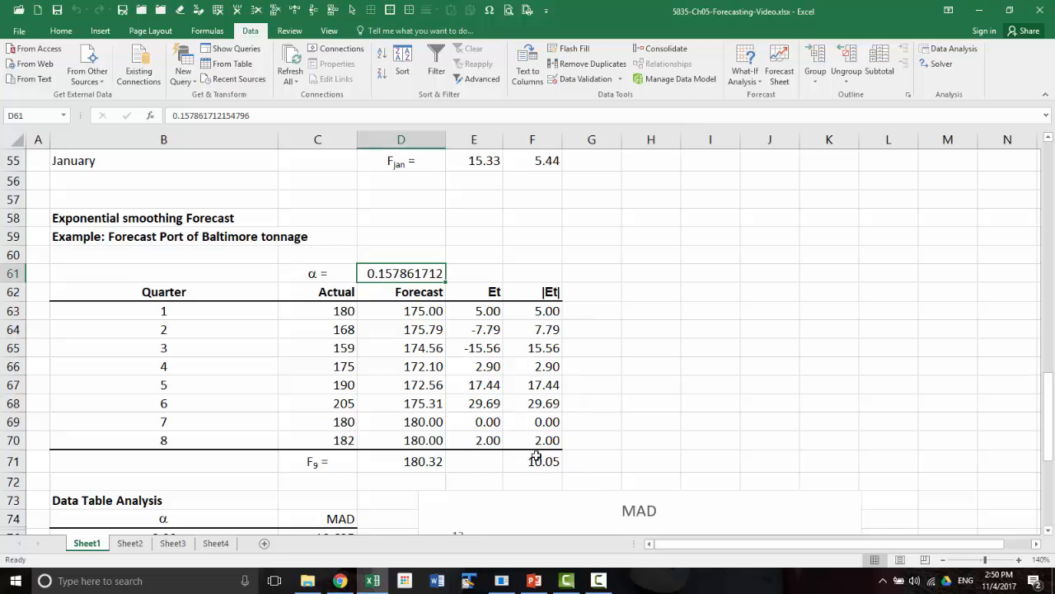
pyautogui.scroll(-3, 758, 440)
pyautogui.click(552, 295)
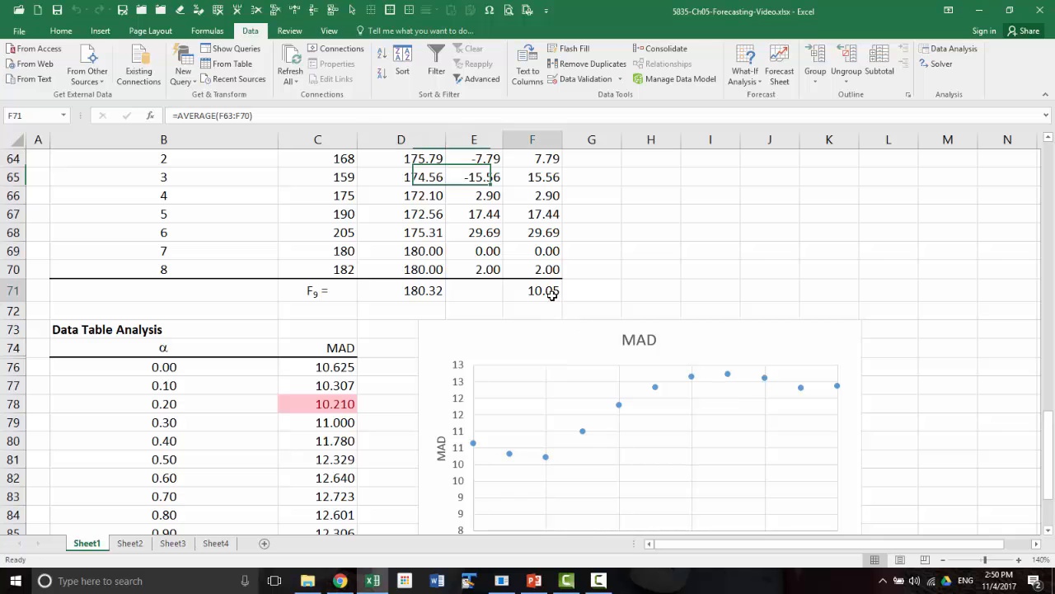
pyautogui.scroll(3, 361, 400)
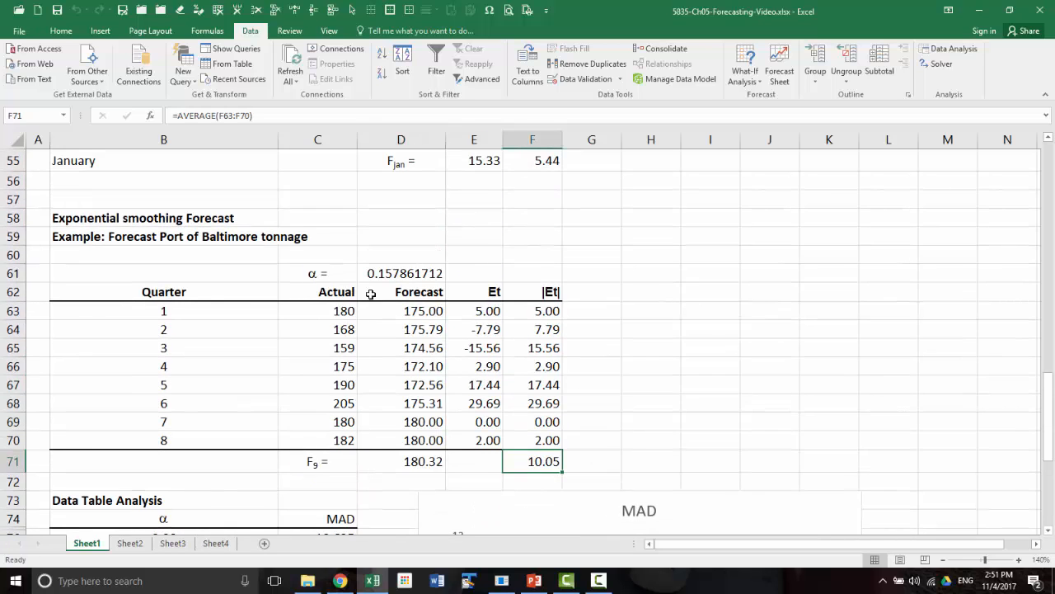
# Copy the optimized alpha from D61 into C90 beside the alpha label under Solver Analysis
pyautogui.click(377, 273)
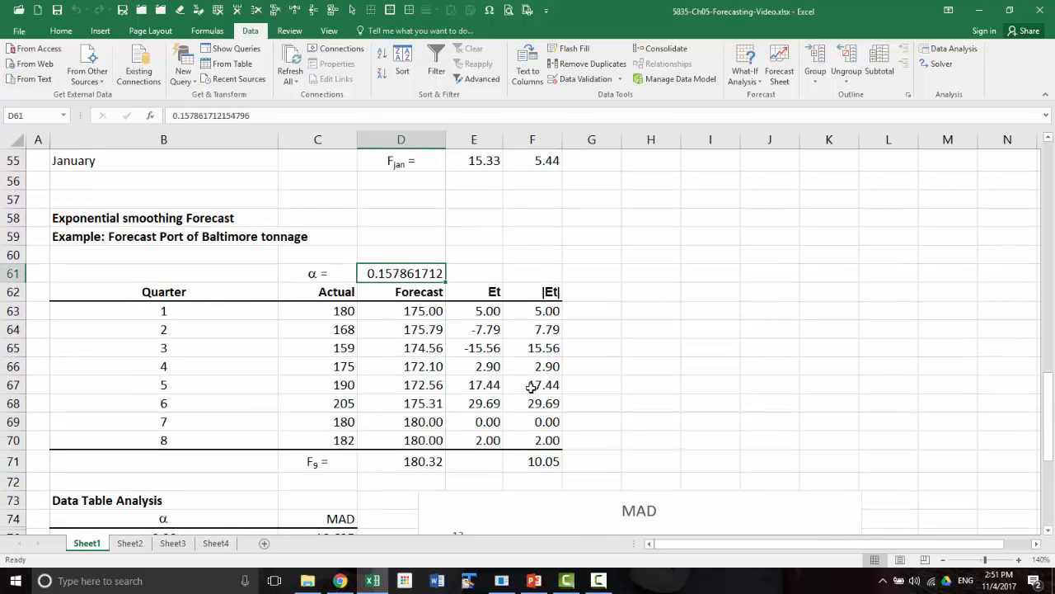
pyautogui.hotkey('ctrl', 'c')
pyautogui.scroll(-7, 286, 366)
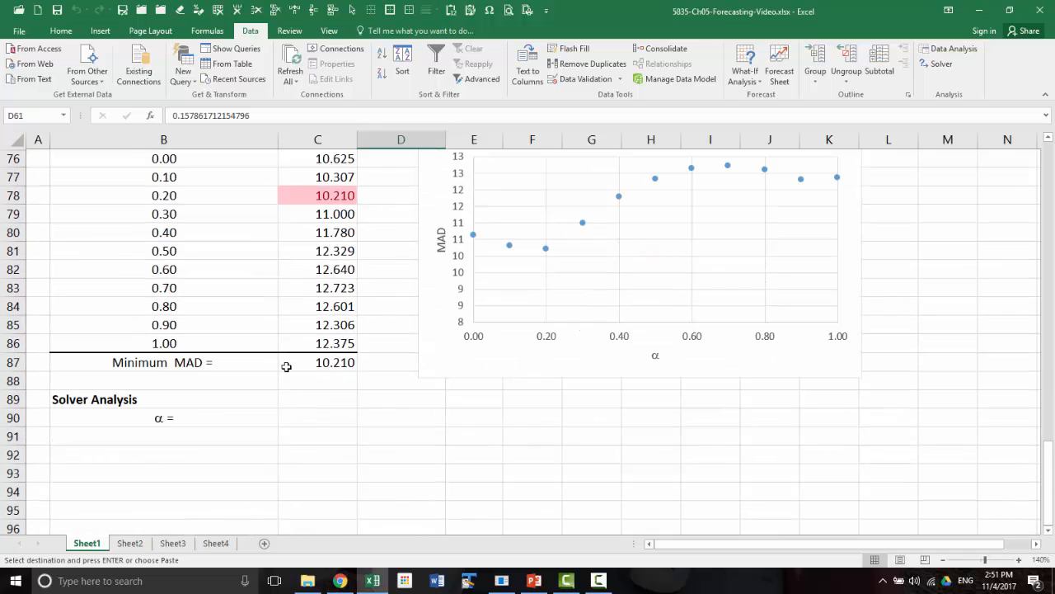
pyautogui.click(295, 416)
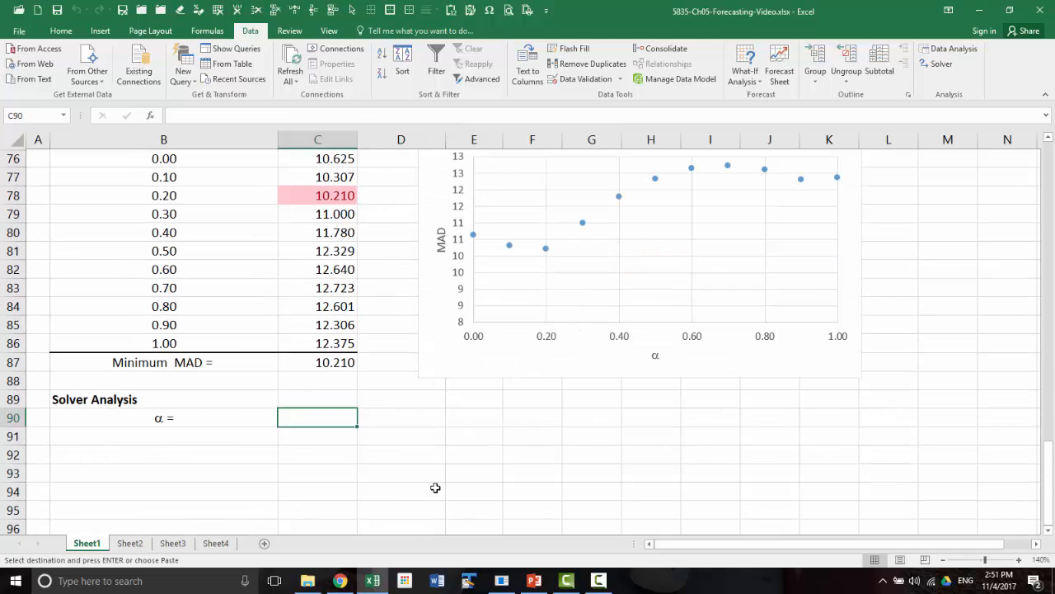
pyautogui.hotkey('ctrl', 'v')
# Set alpha in D61 to 0.3 and review the Data Table and Solver Analysis sections
pyautogui.scroll(8, 437, 478)
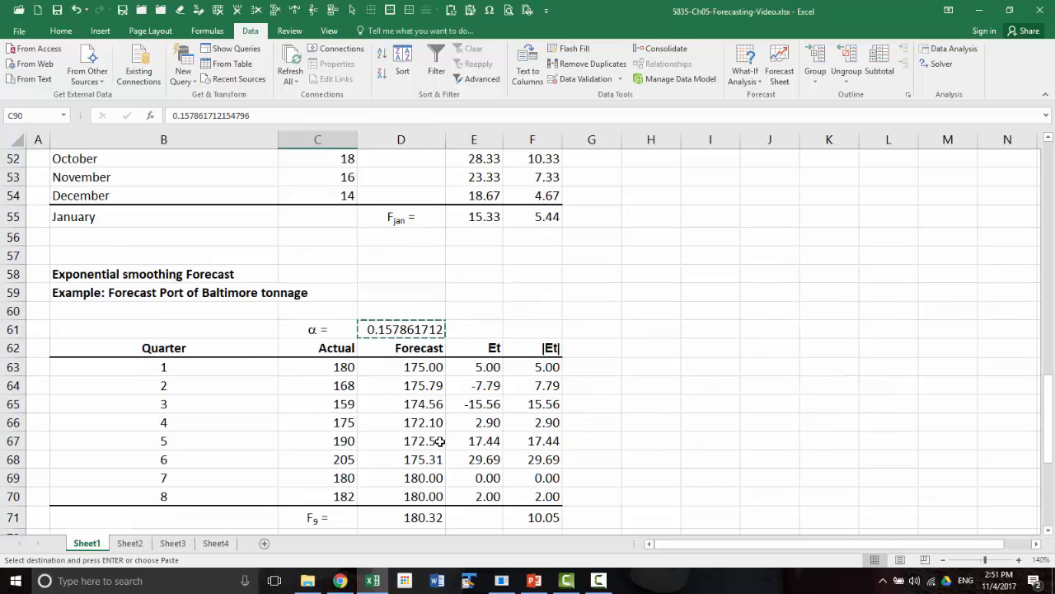
pyautogui.click(389, 329)
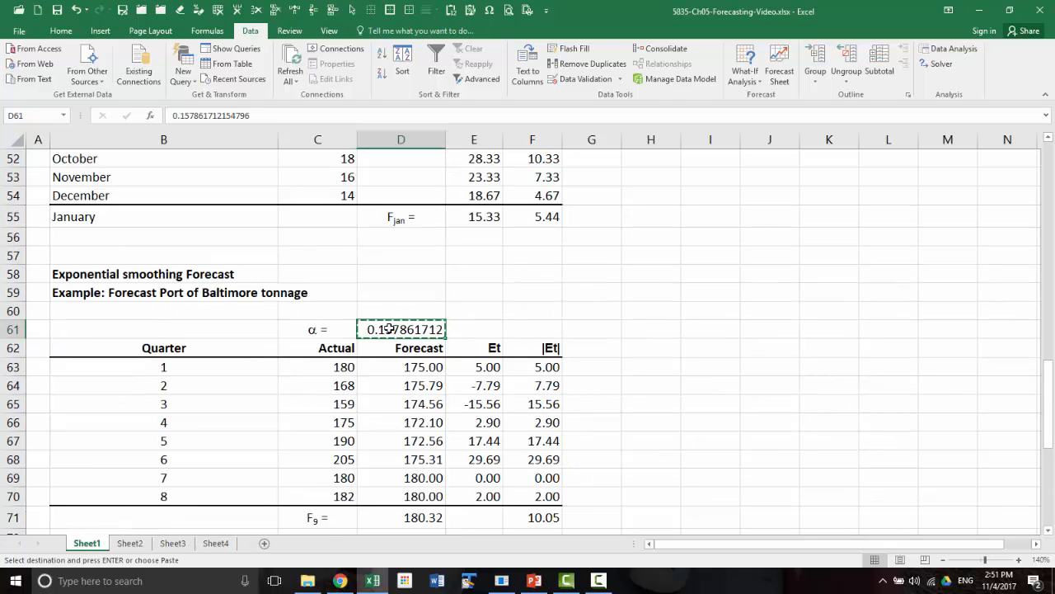
pyautogui.write('.3')
pyautogui.press('Return')
pyautogui.scroll(-7, 494, 367)
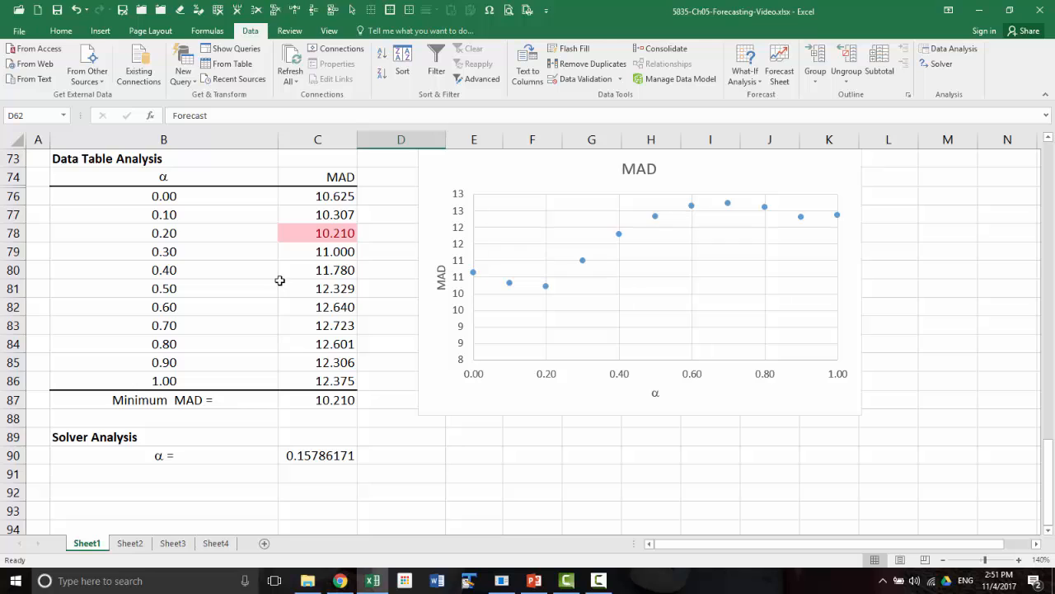
pyautogui.scroll(1, 280, 280)
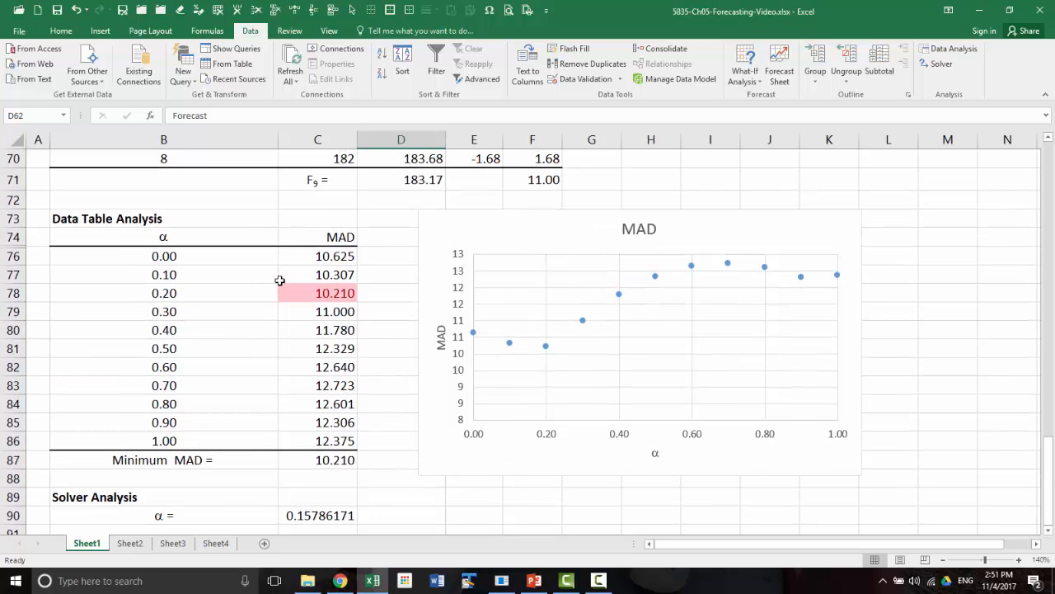